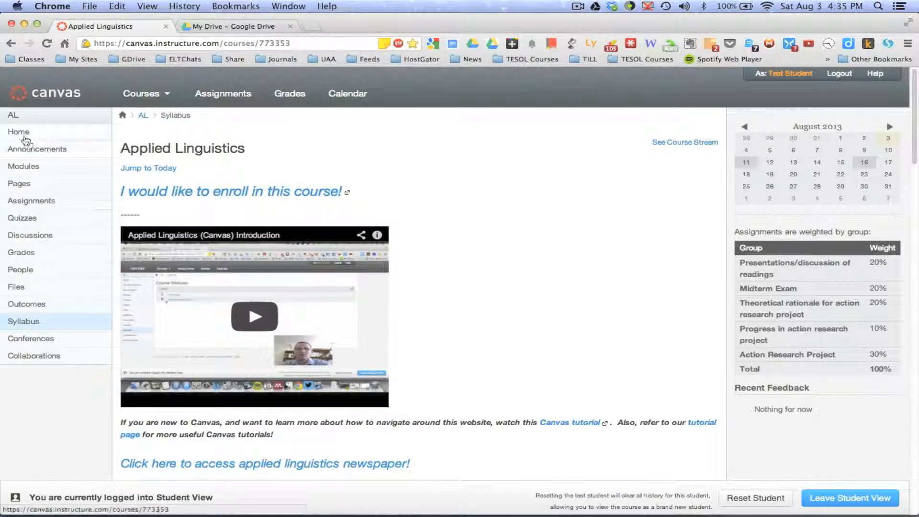
Step: Open the AL Projects page from the full list of course pages
click(24, 185)
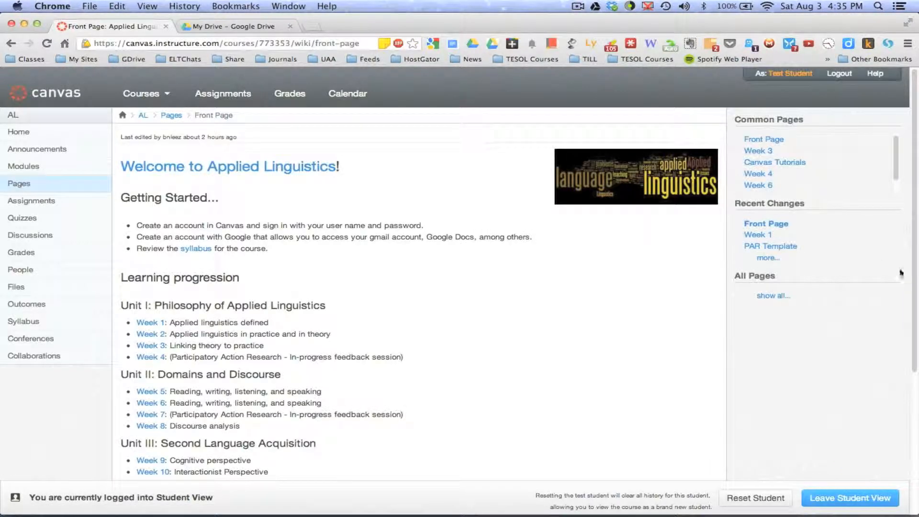
click(773, 296)
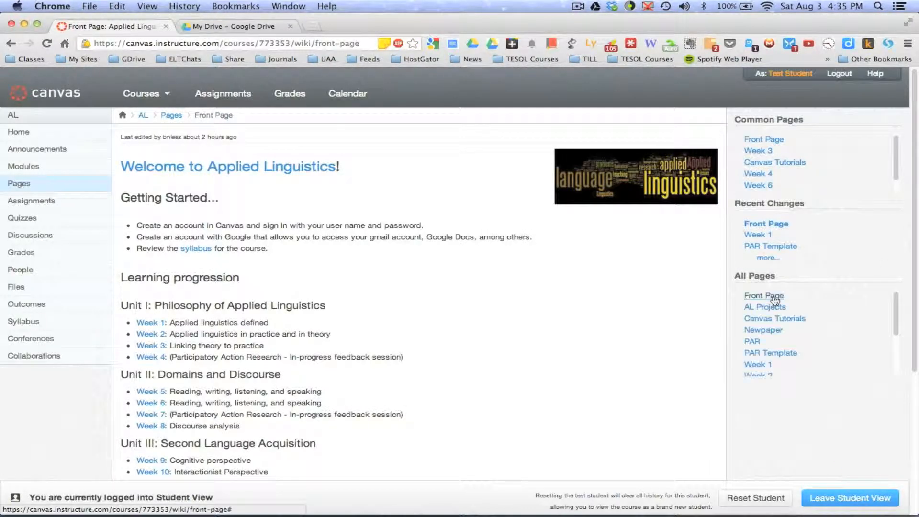
mouse_move(895, 310)
mouse_down()
mouse_move(896, 331)
mouse_move(897, 299)
mouse_up()
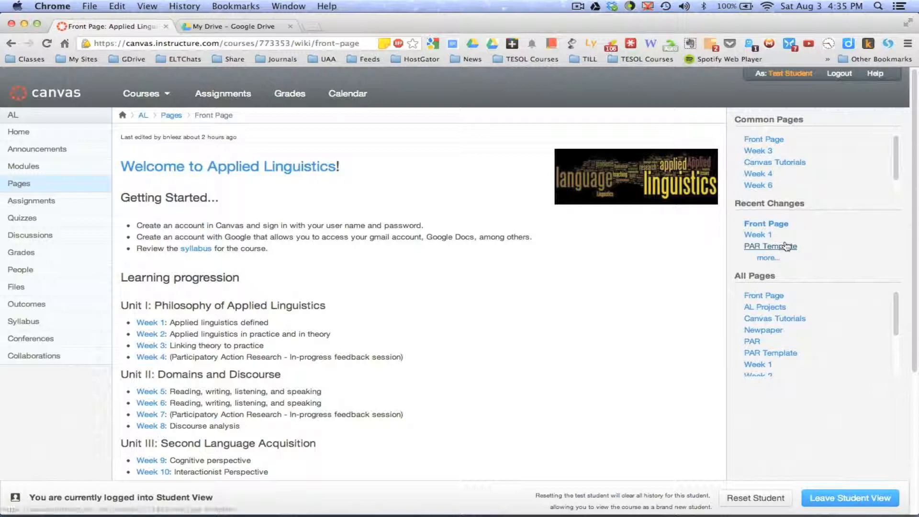
click(768, 258)
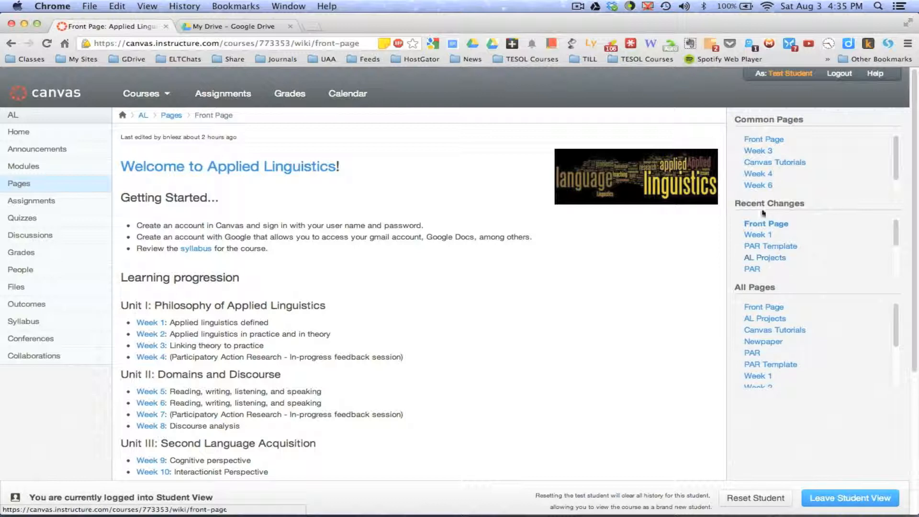
mouse_move(895, 230)
mouse_down()
mouse_move(900, 272)
mouse_move(899, 223)
mouse_up()
click(759, 321)
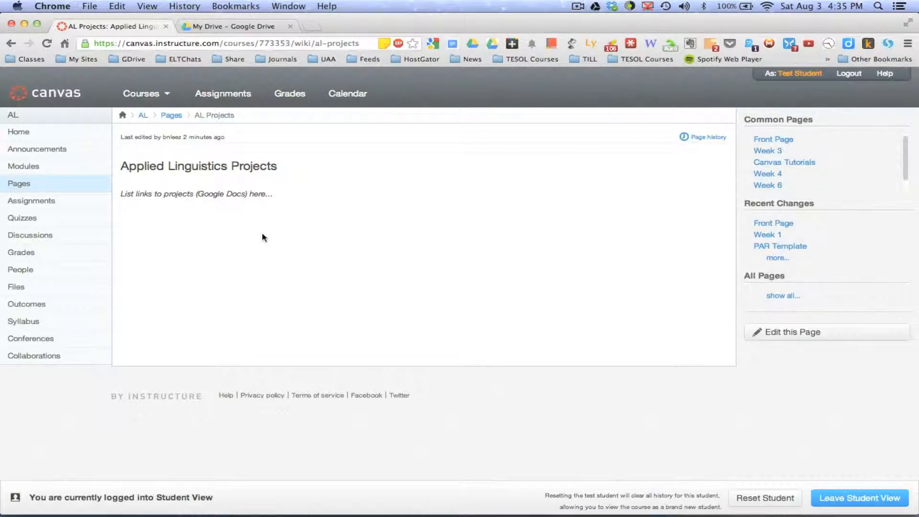
Step: Switch to Google Drive and create a new text document
click(241, 27)
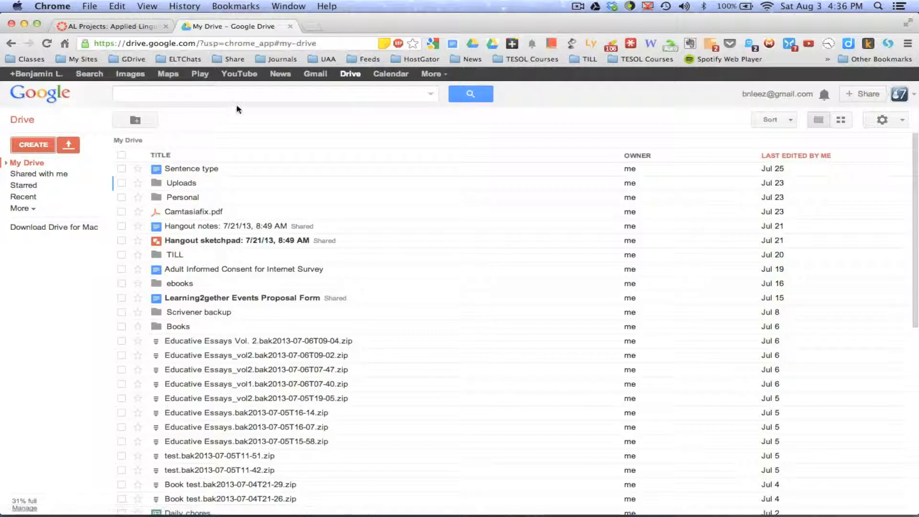
click(30, 146)
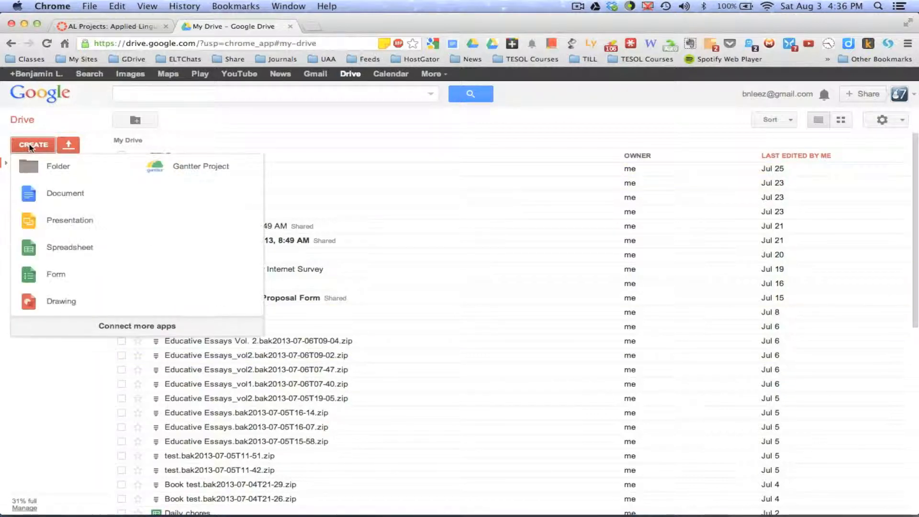
click(49, 193)
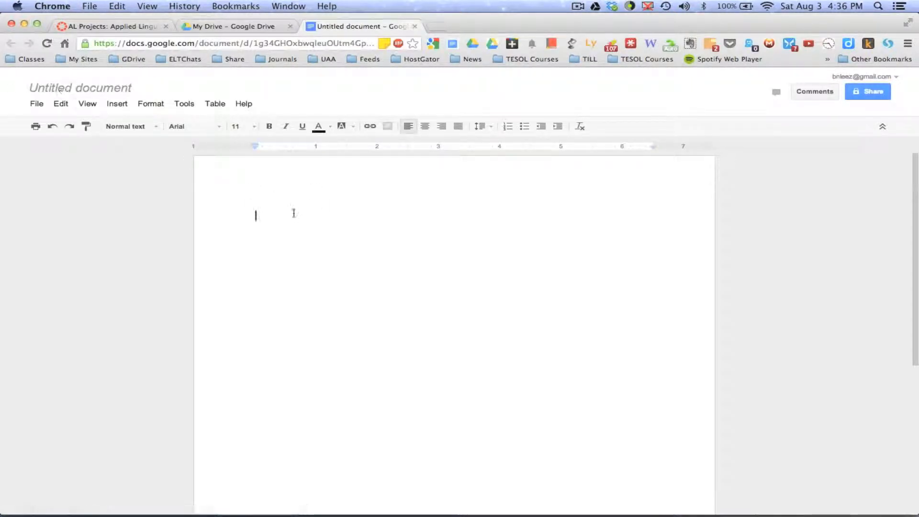
Step: Enter "Problem statement..." as the first line of the blank document
text(Prob)
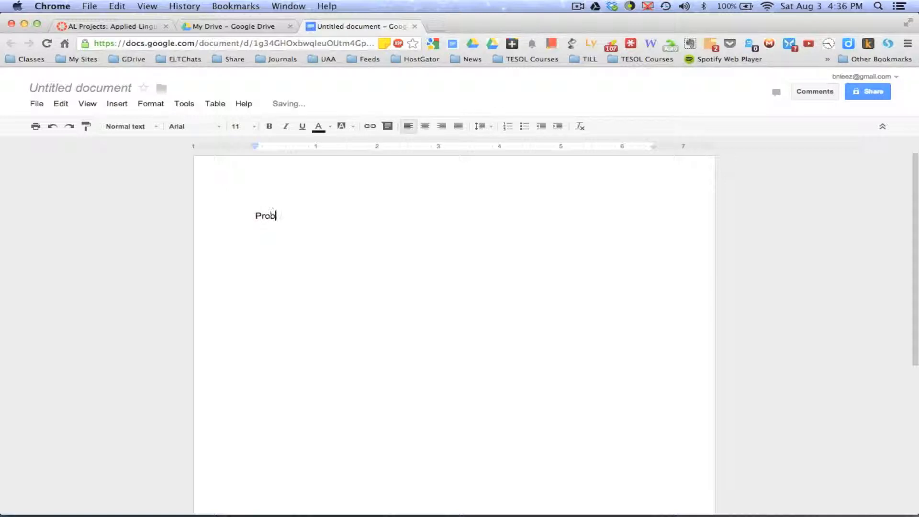
key(BackSpace)
text(Problem statement...)
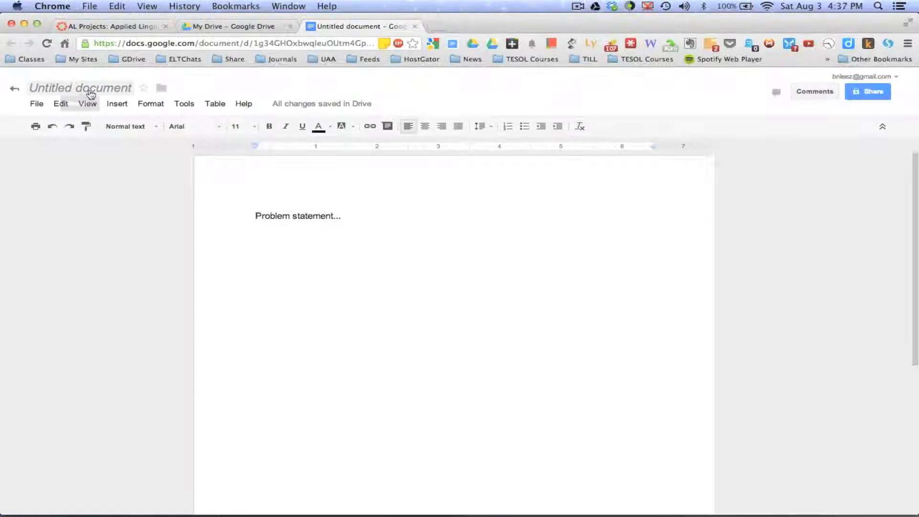
Step: Rename the untitled document as PAR Project
click(91, 94)
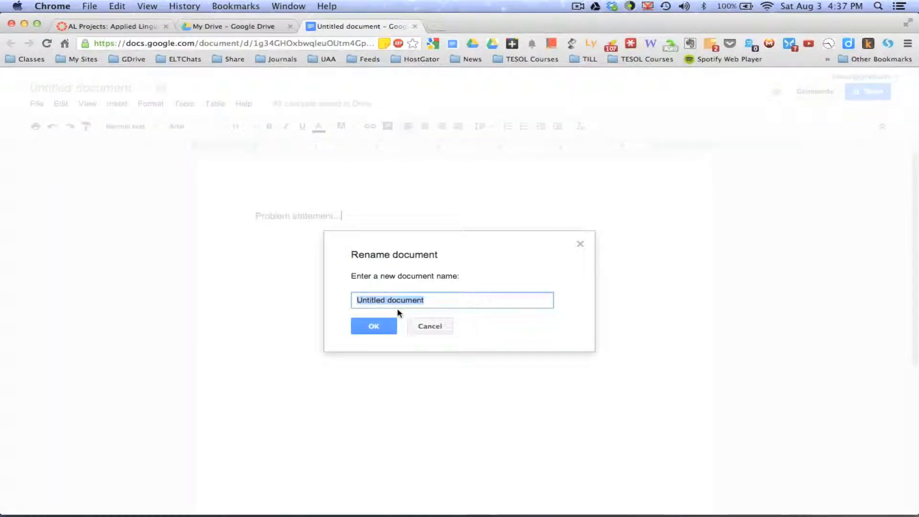
text(PAR Pro)
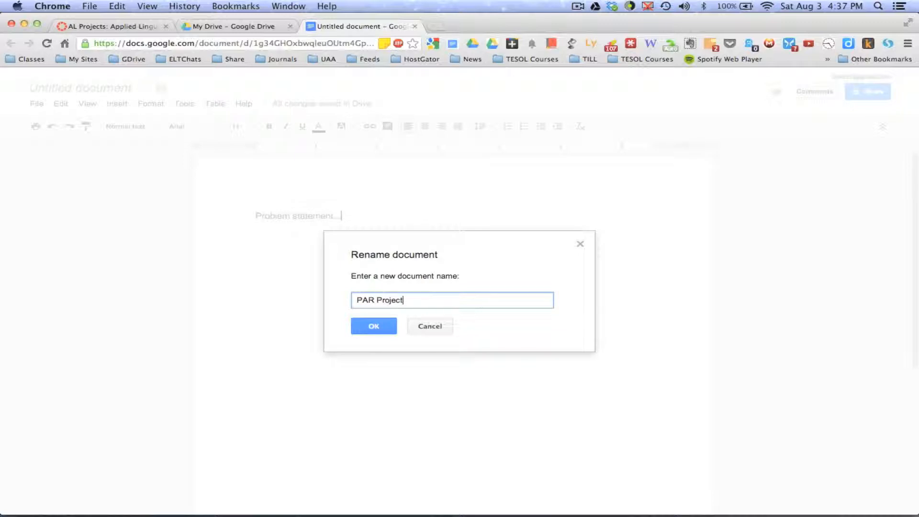
text(ject)
click(372, 326)
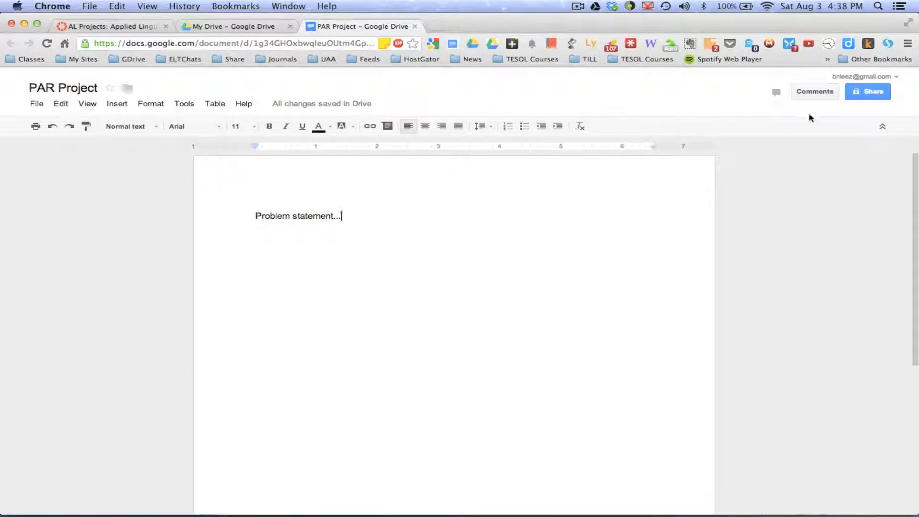
Step: Set the document's sharing visibility to Public on the web with Can view access and save the setting
click(867, 92)
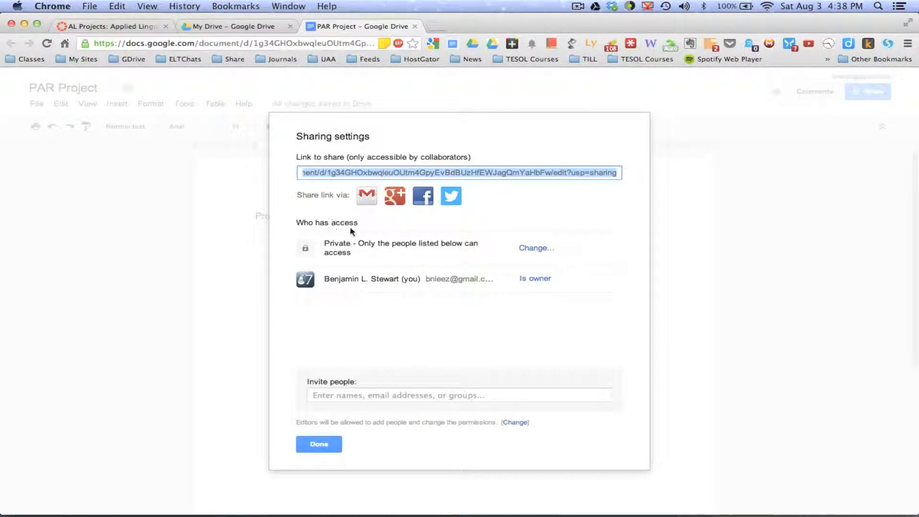
click(537, 248)
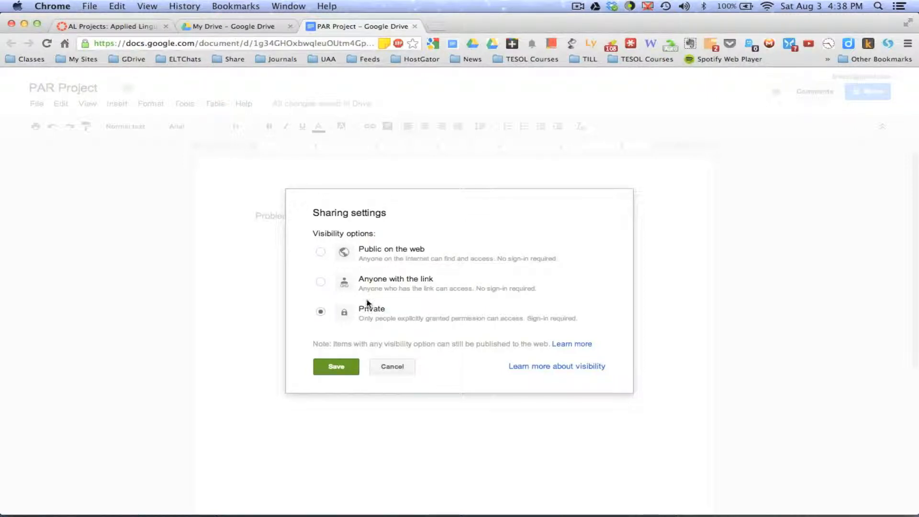
click(321, 252)
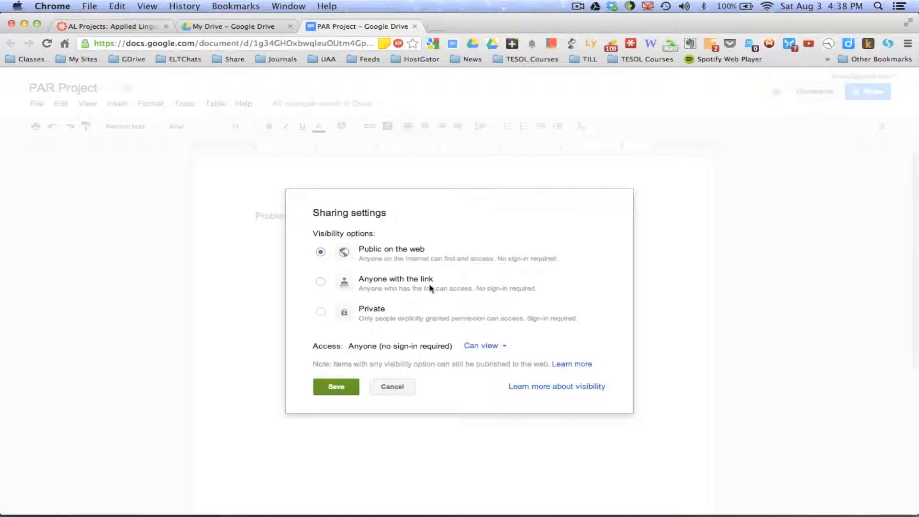
click(319, 284)
click(320, 252)
click(499, 347)
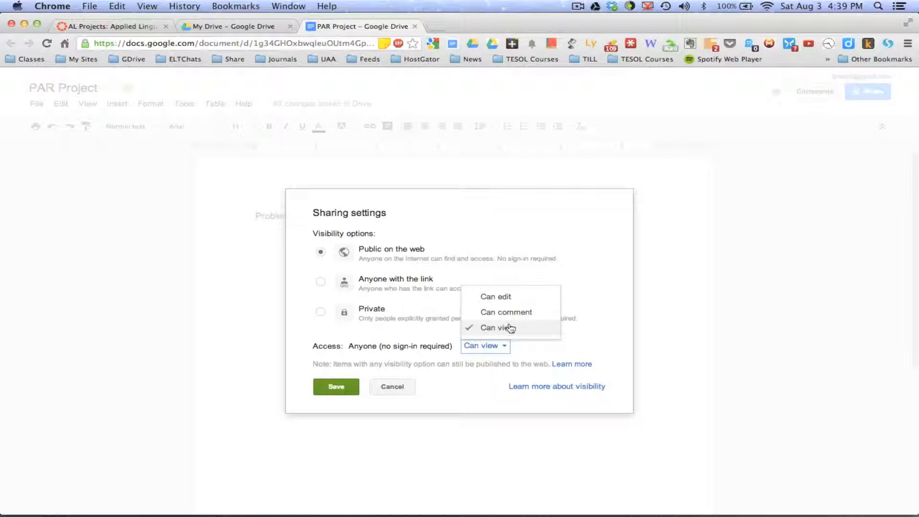
click(526, 327)
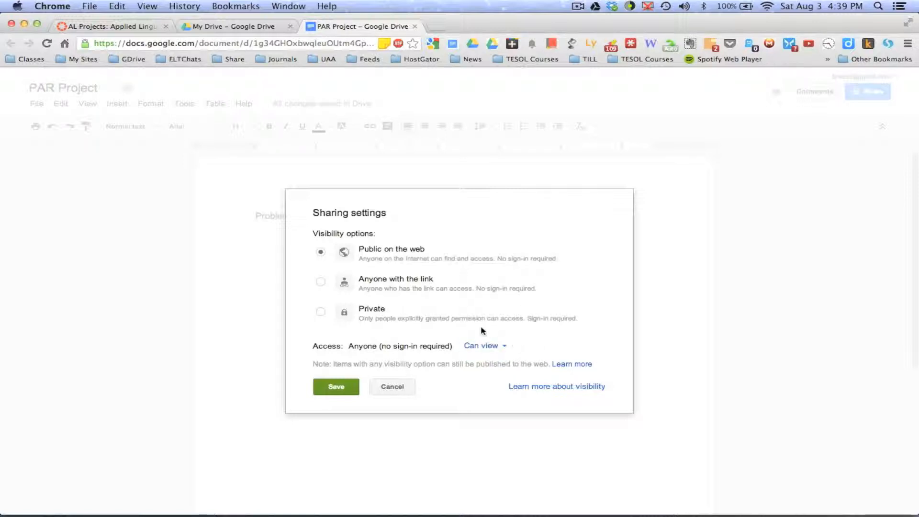
click(336, 386)
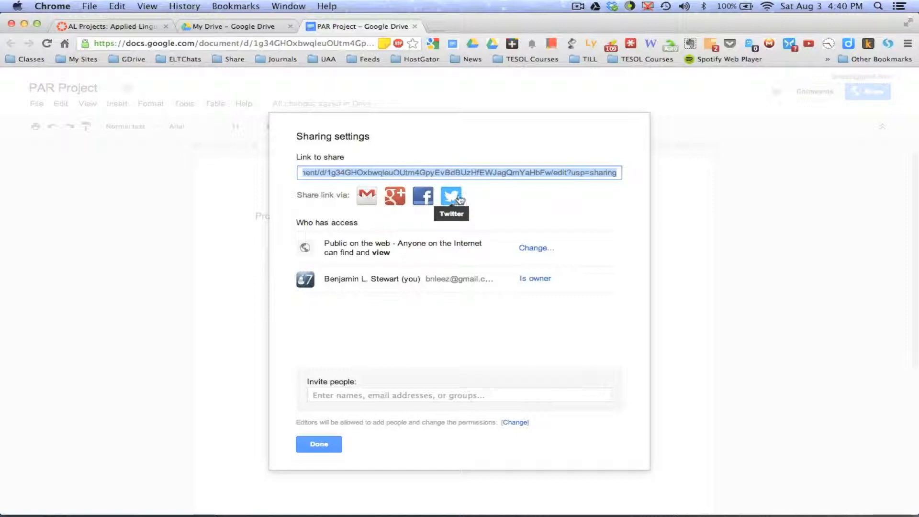
Step: Examine the options for inviting people to the document, including permission levels, email copies and the optional personal message
click(543, 205)
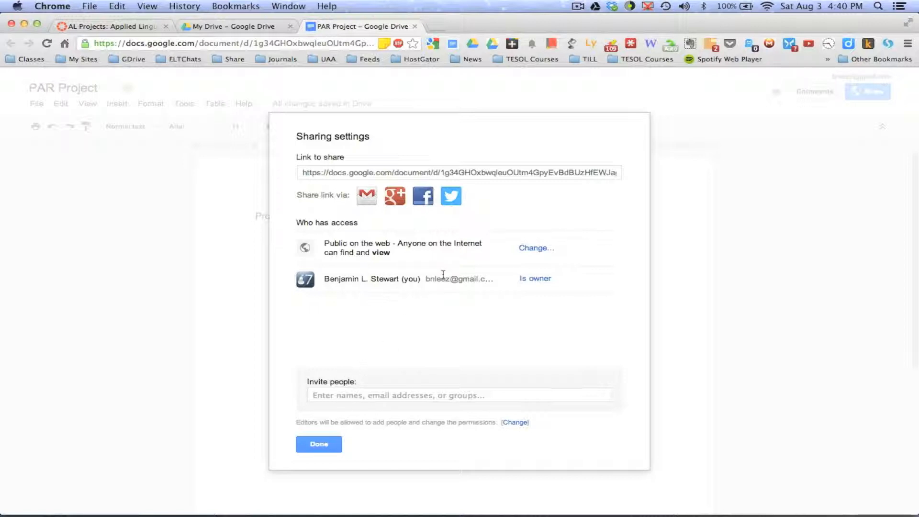
click(346, 395)
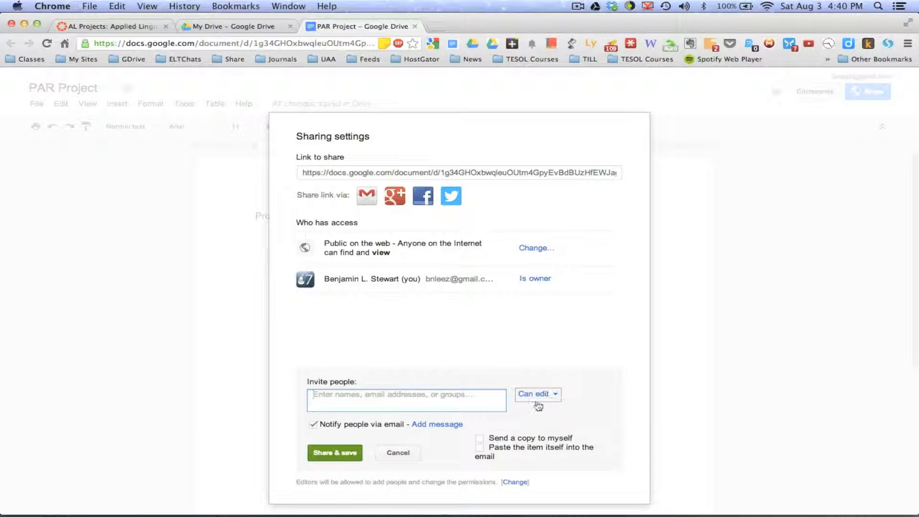
click(554, 398)
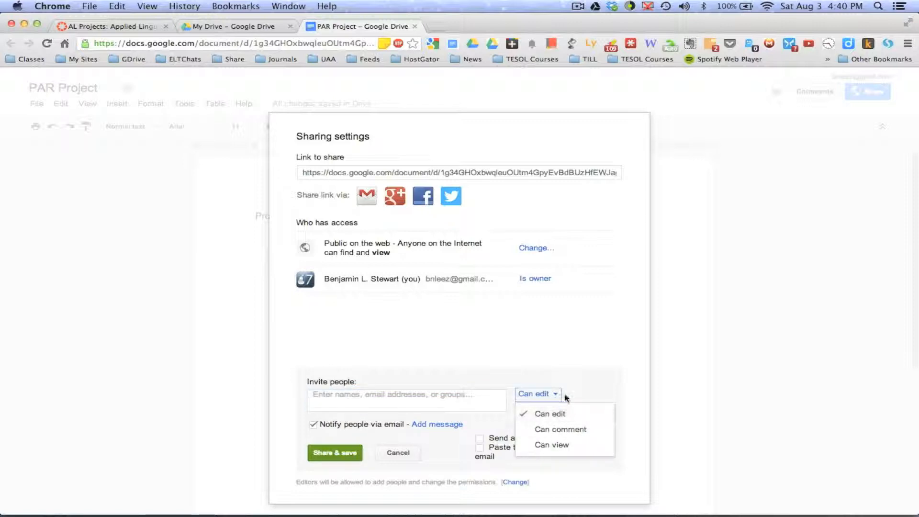
click(587, 354)
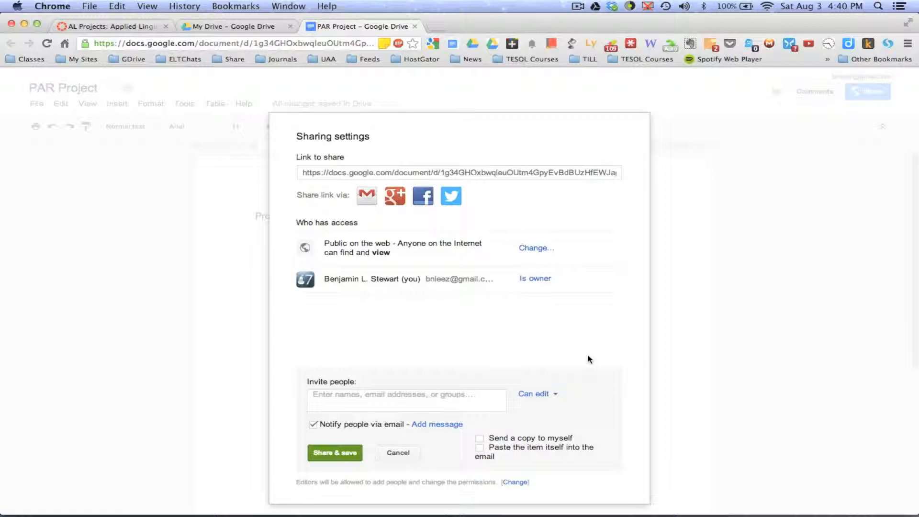
click(352, 401)
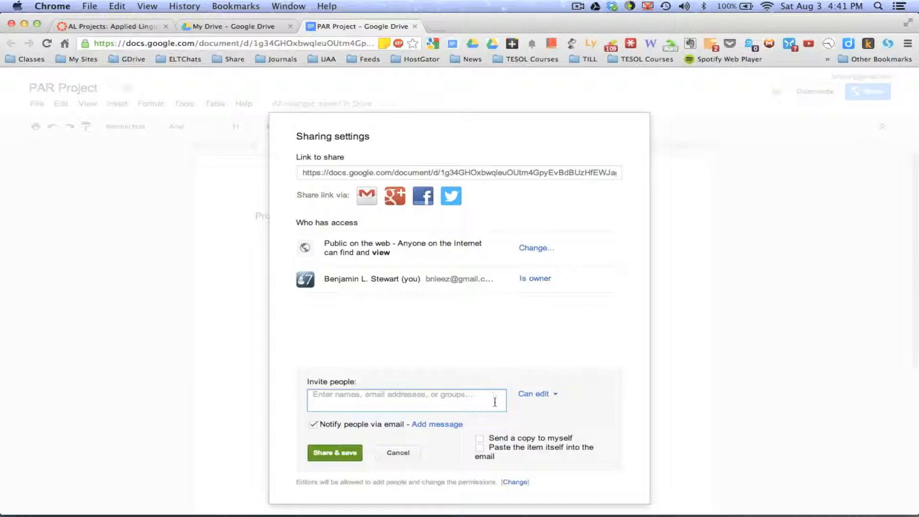
click(480, 437)
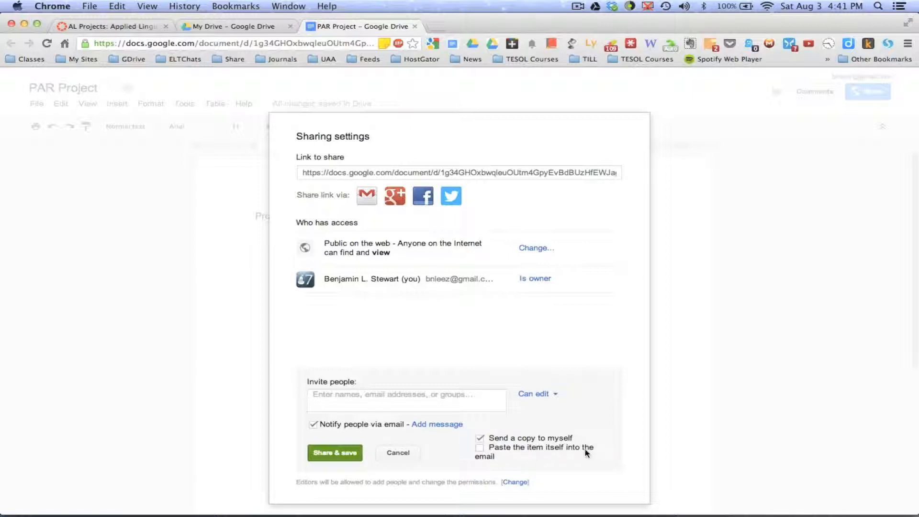
click(480, 448)
click(436, 426)
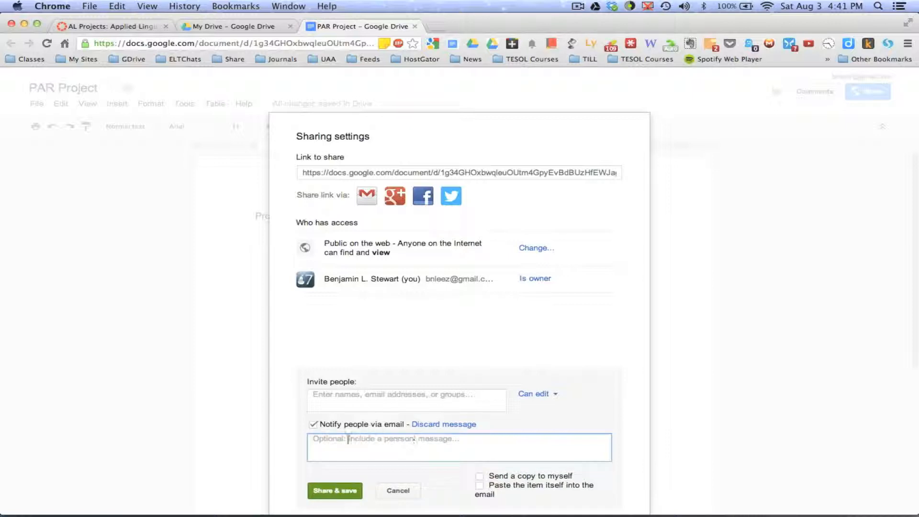
click(435, 426)
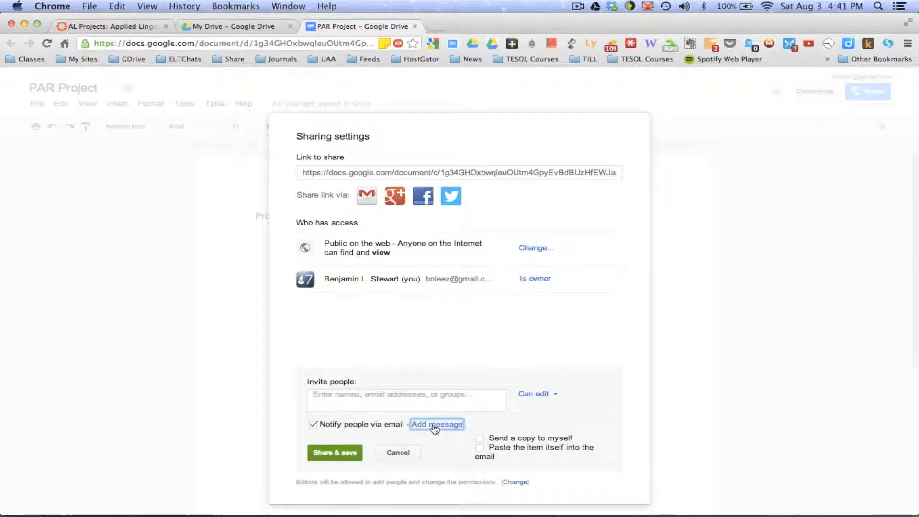
click(434, 426)
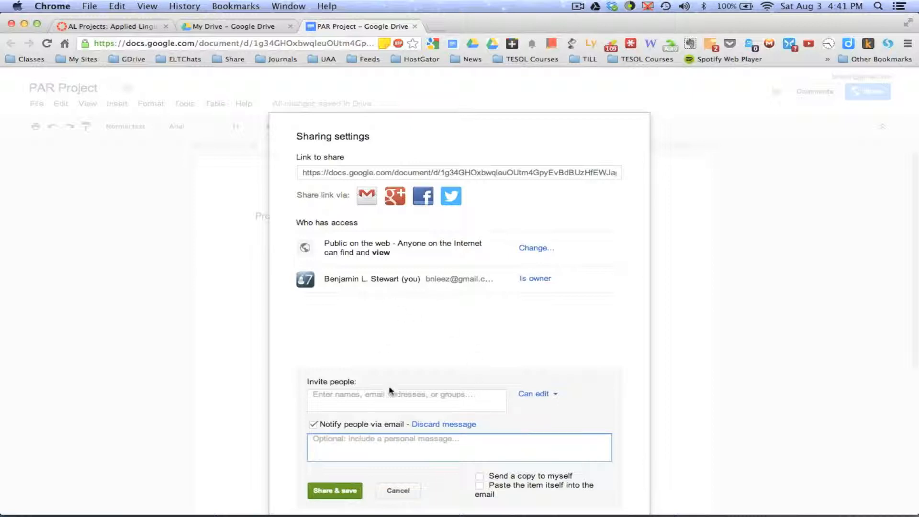
click(594, 421)
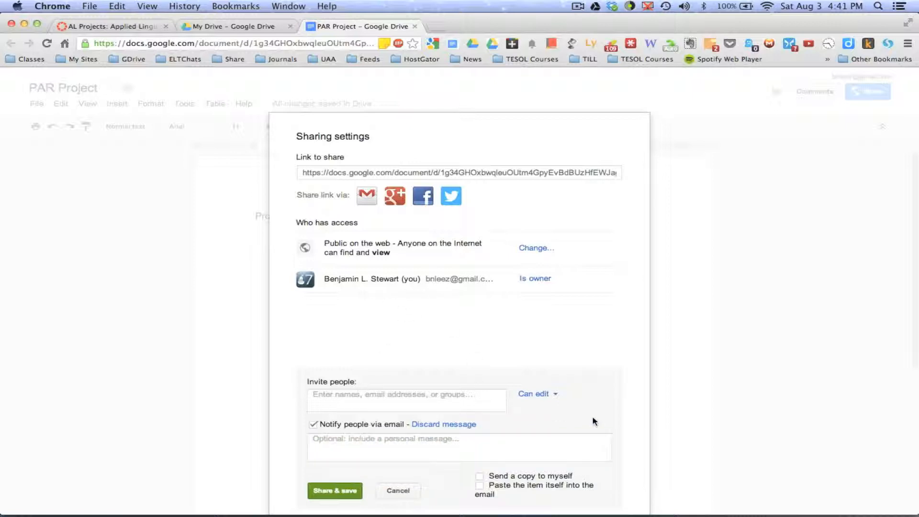
click(405, 448)
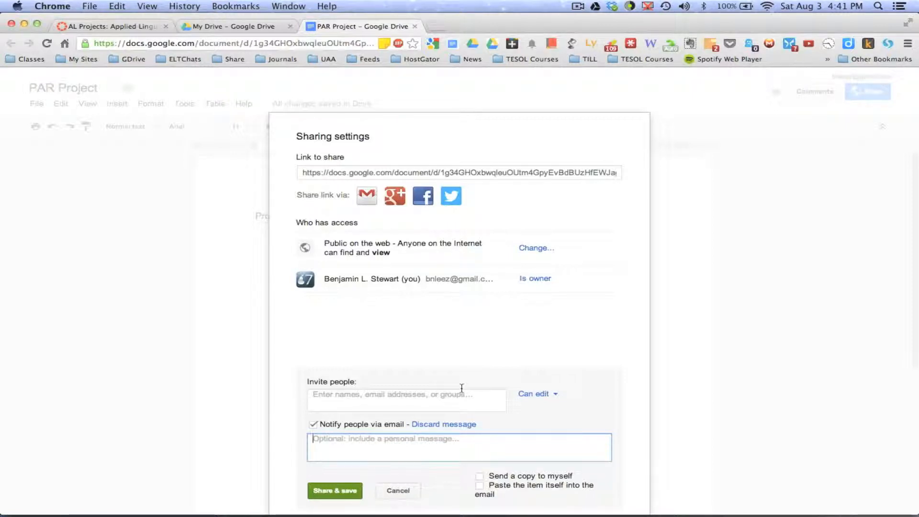
click(463, 369)
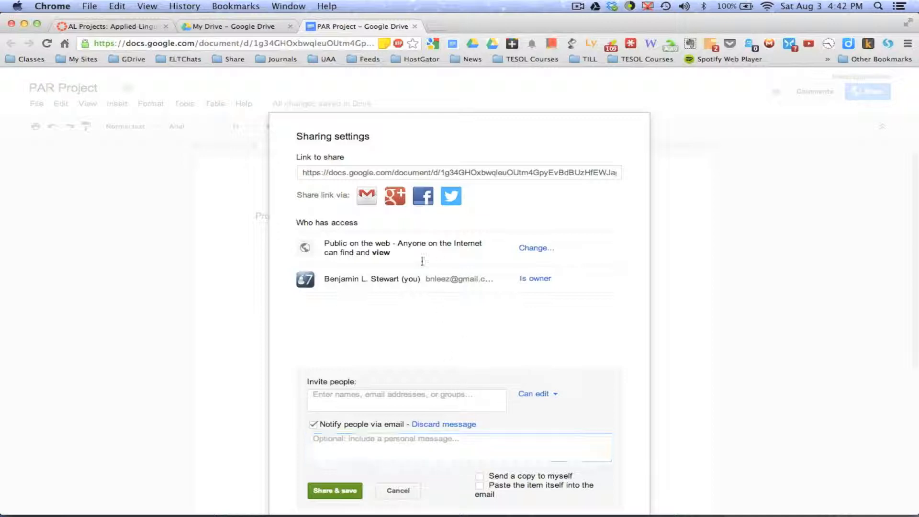
Step: Copy the document's share link and return to the AL Projects page in Canvas
click(502, 174)
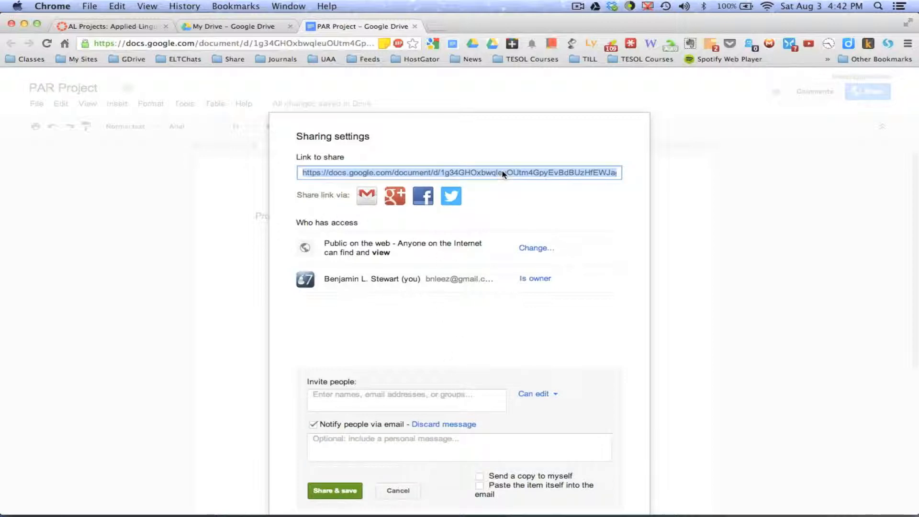
key(super+c)
click(347, 490)
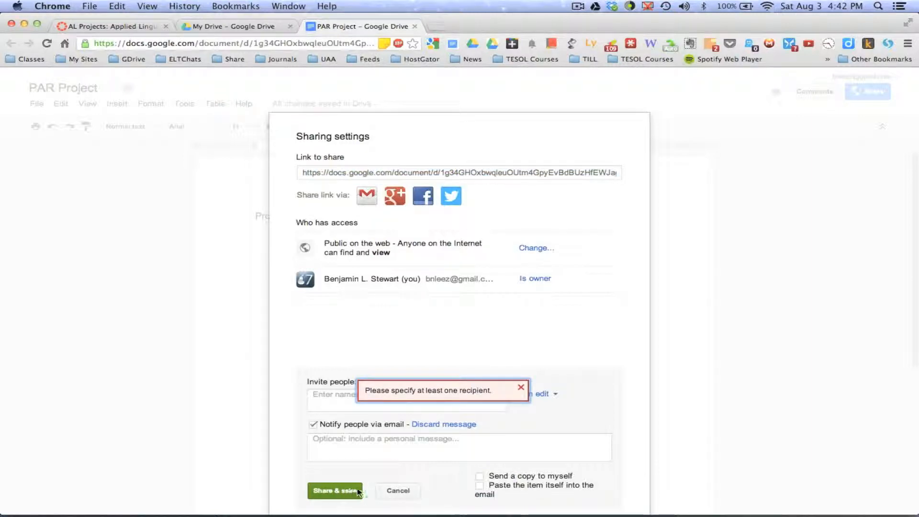
click(398, 490)
click(319, 443)
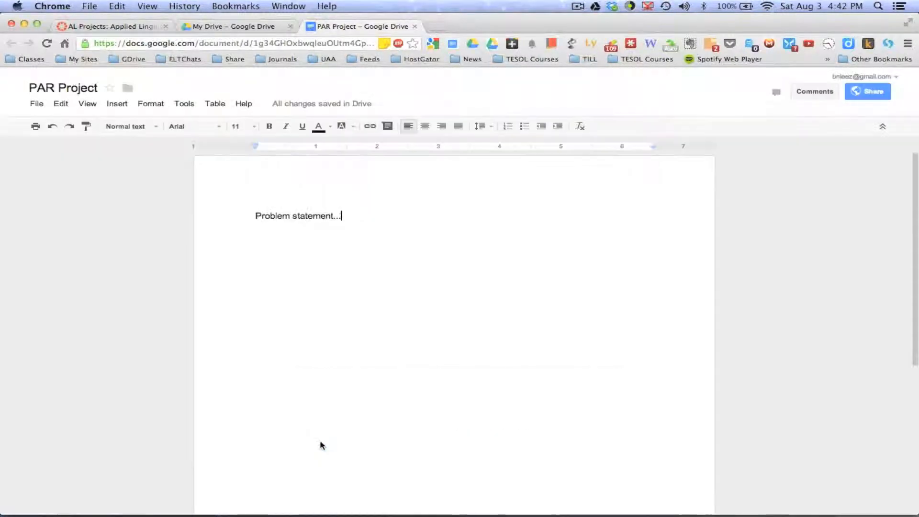
click(114, 26)
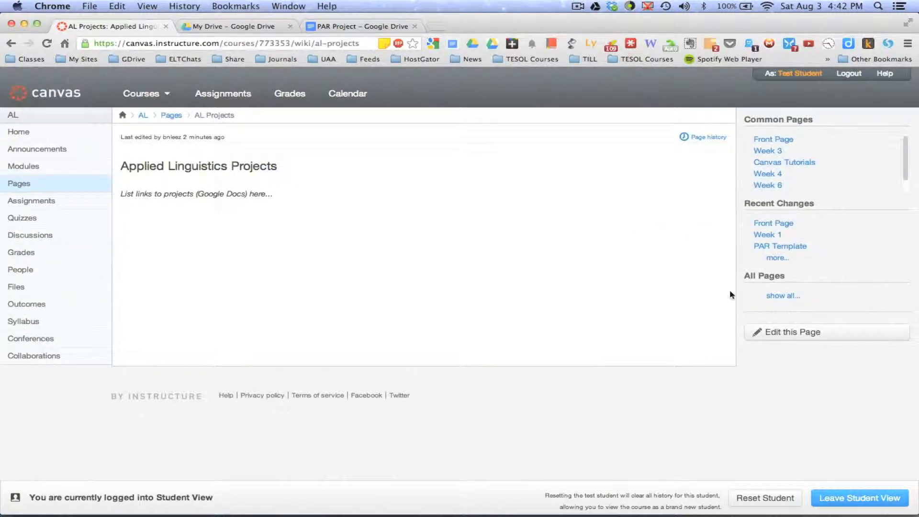
Step: Edit the AL Projects page and replace the italic placeholder line under the heading with the student's full name
click(781, 333)
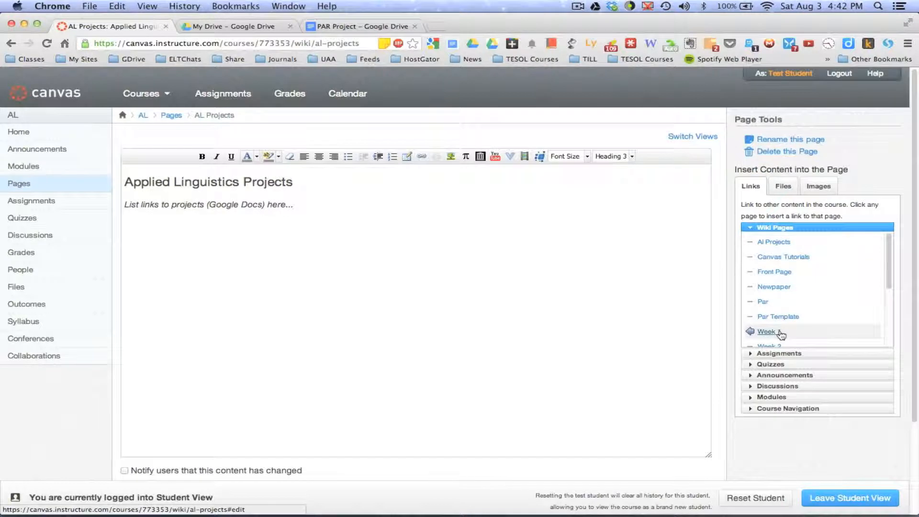
drag(127, 204, 308, 212)
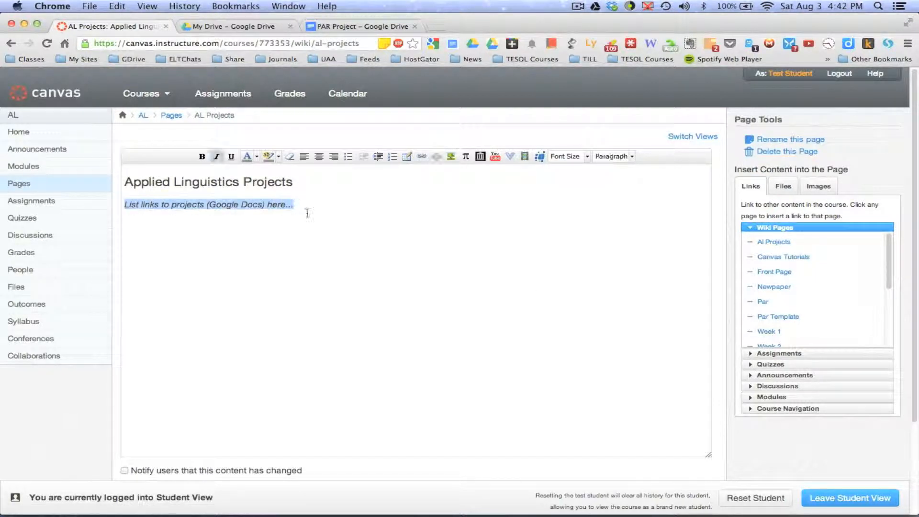
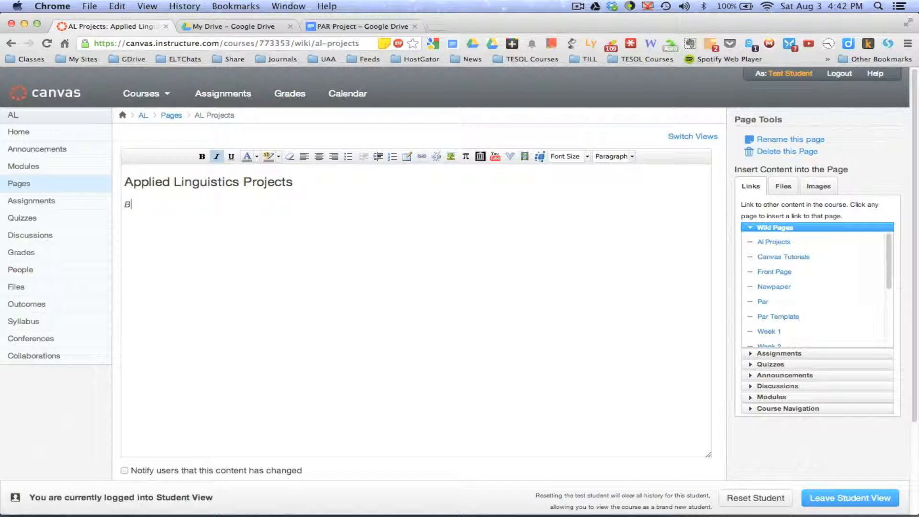
Step: Link the student's name to the copied document URL and save the page changes
drag(196, 204, 123, 205)
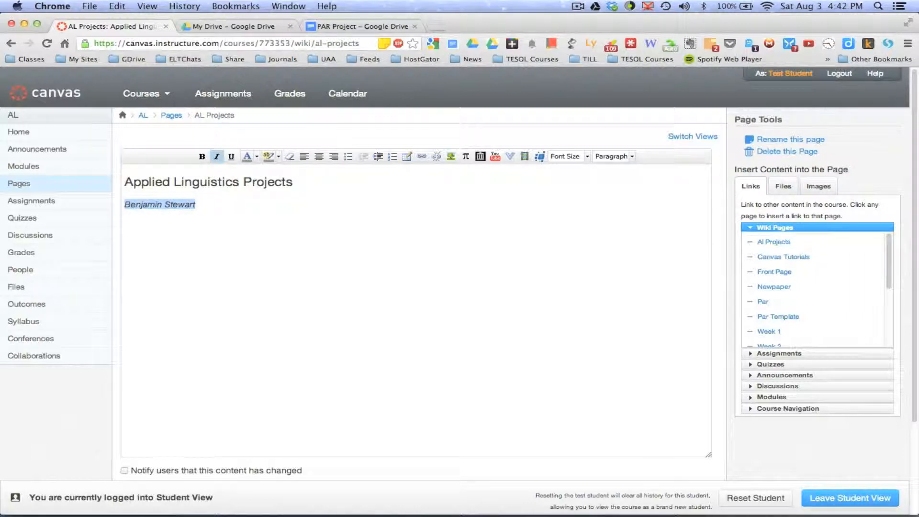
click(421, 156)
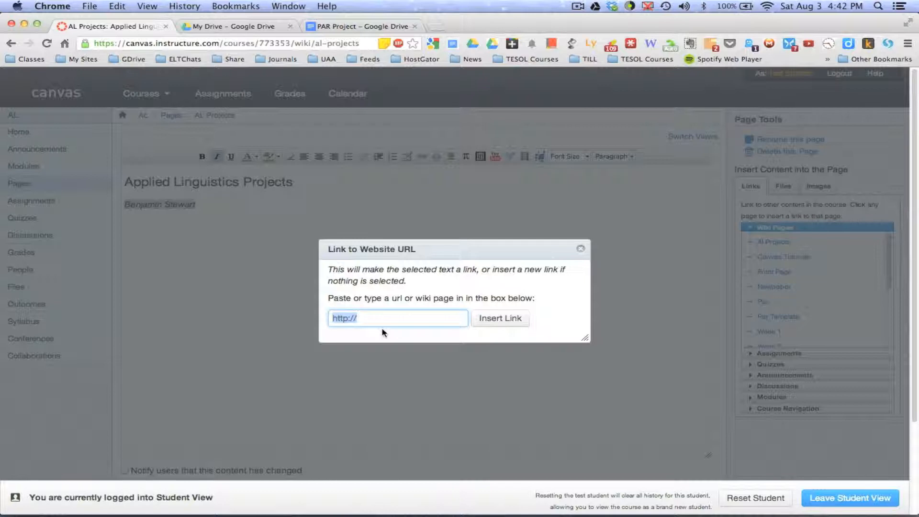
key(super+v)
click(494, 321)
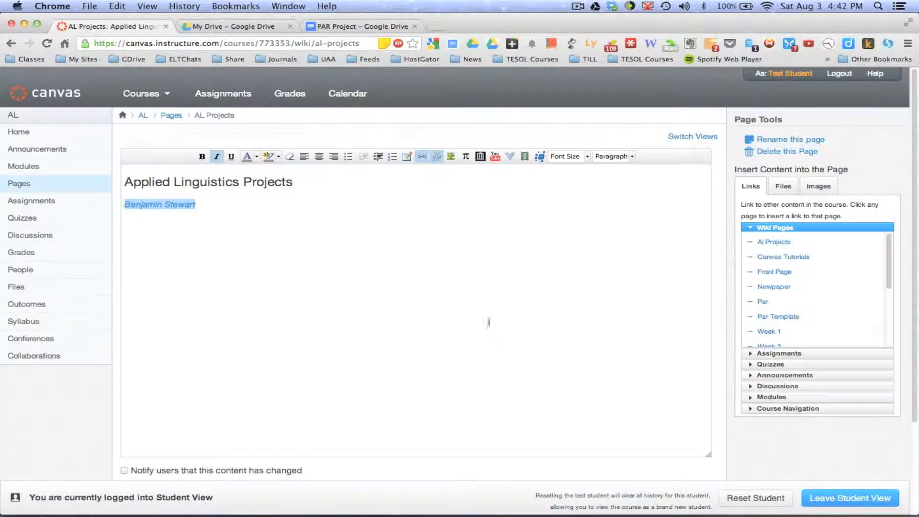
click(420, 309)
scroll(424, 304, down, 3)
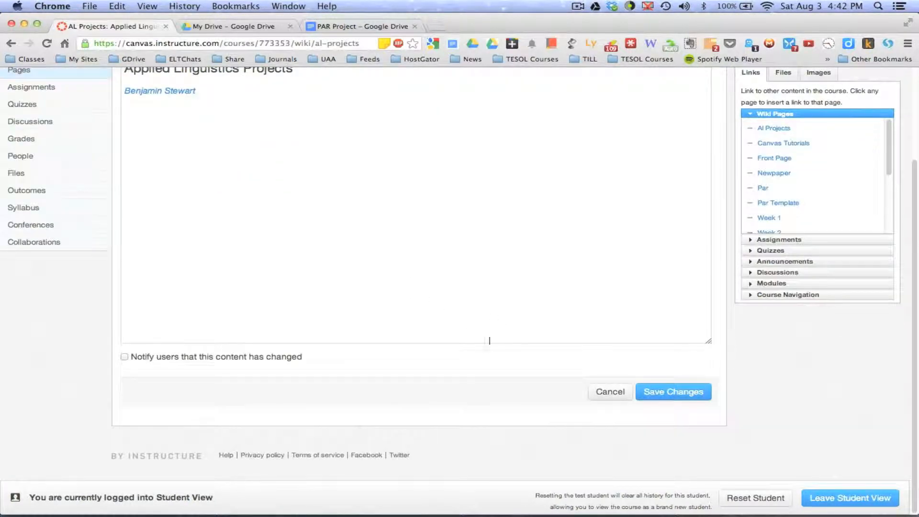
click(662, 401)
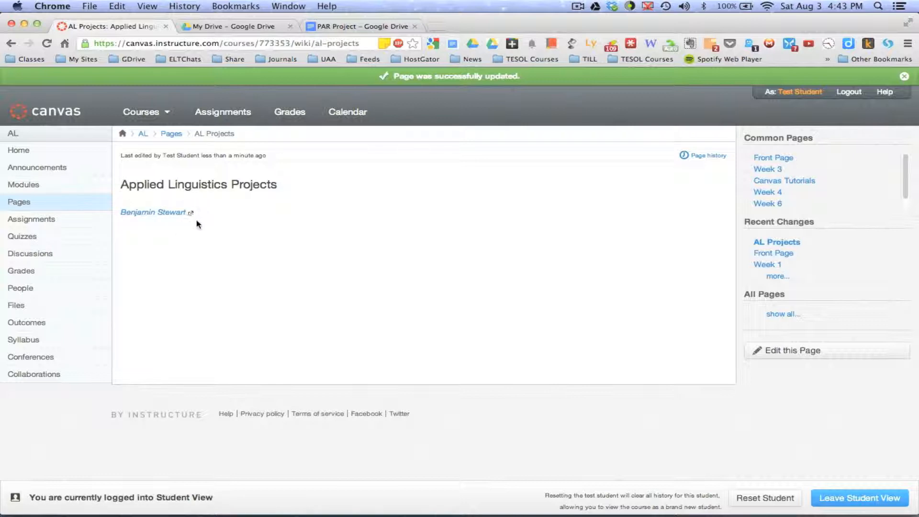
Step: Test the name link by opening the PAR Project document from it, and return to the AL Projects page
click(163, 212)
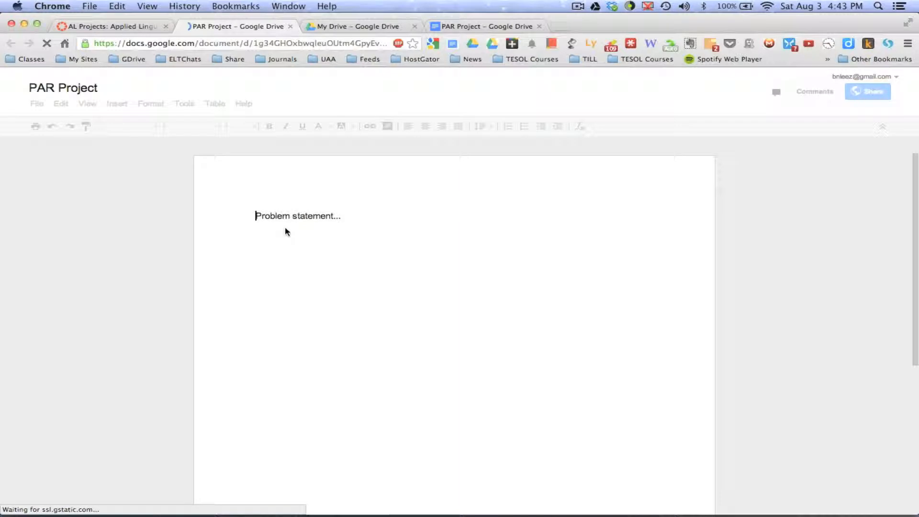
click(290, 27)
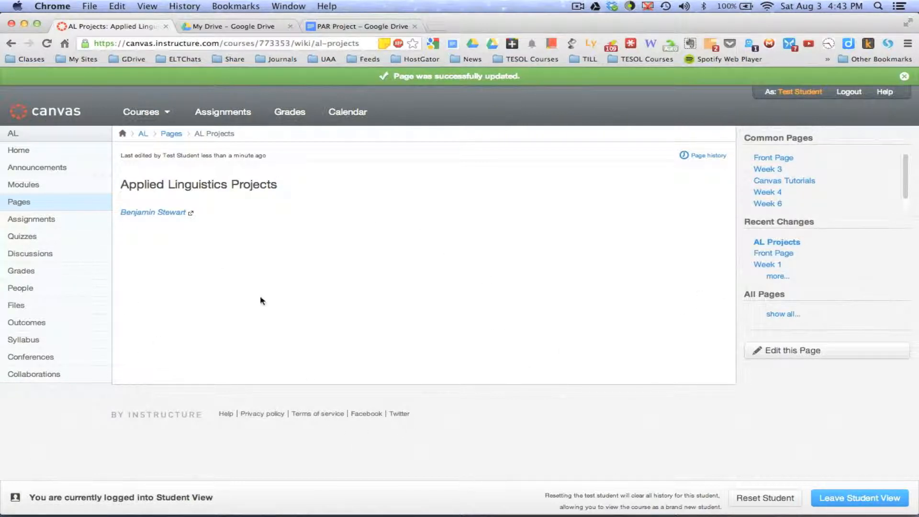
click(147, 213)
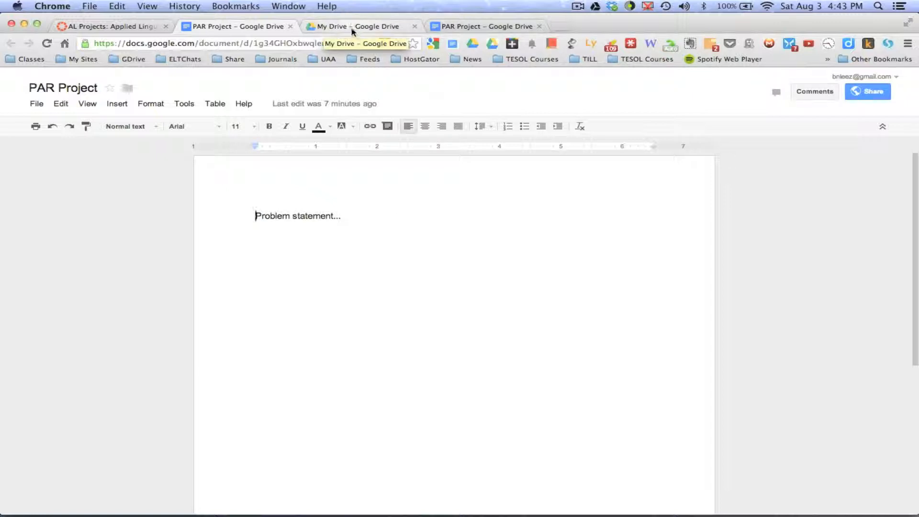
click(127, 27)
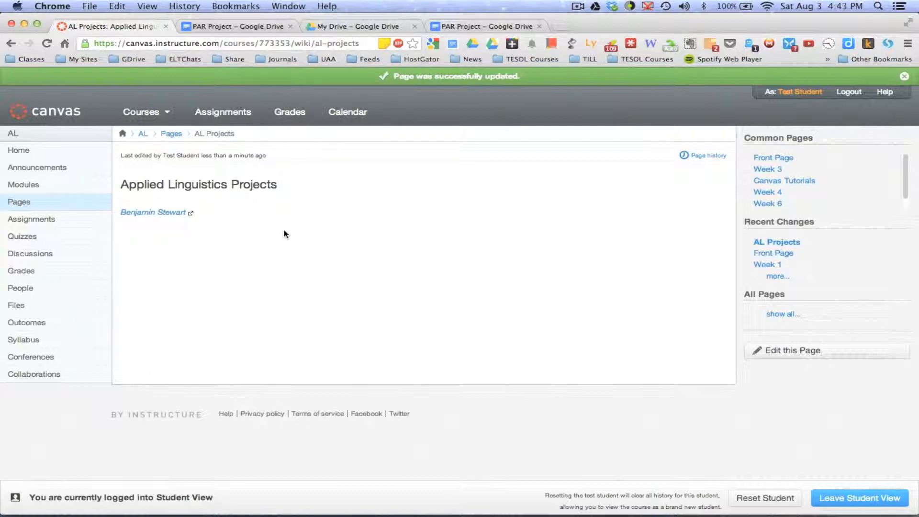
Step: Reopen the AL Projects page for editing and format the linked name as a bulleted list item
click(772, 356)
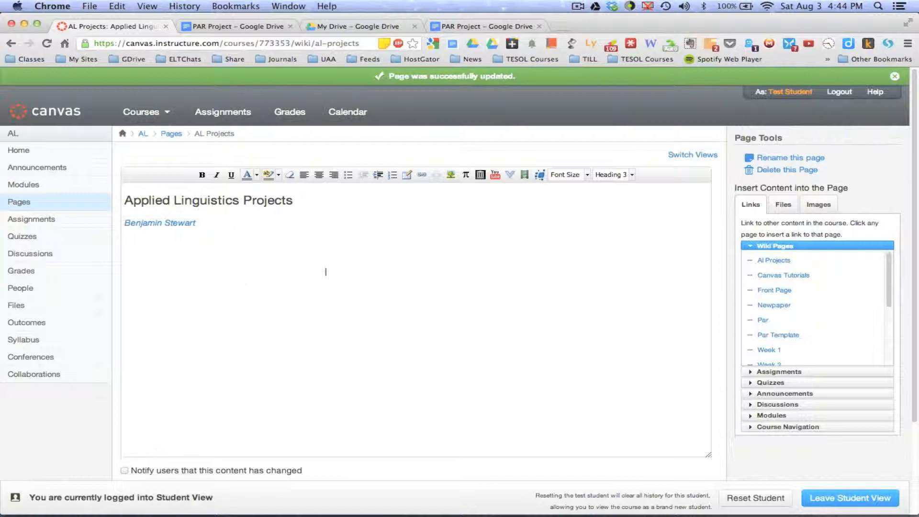
click(126, 223)
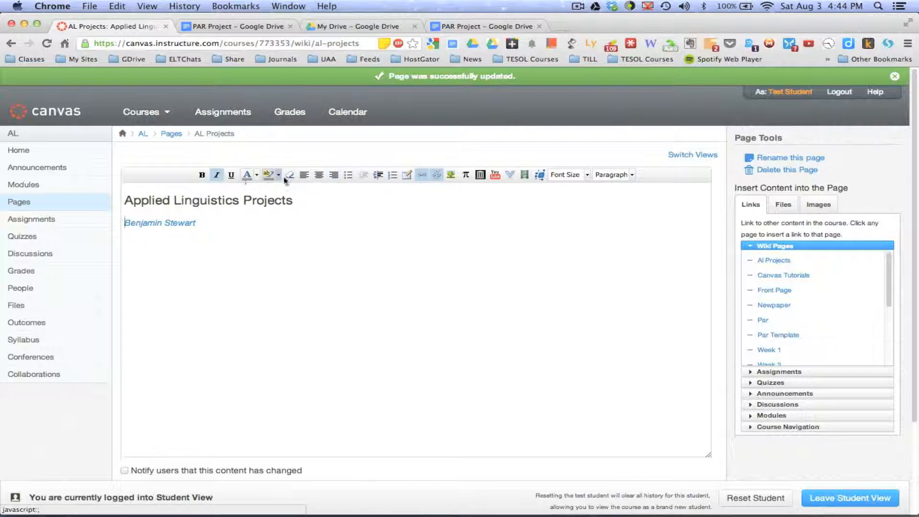
click(348, 175)
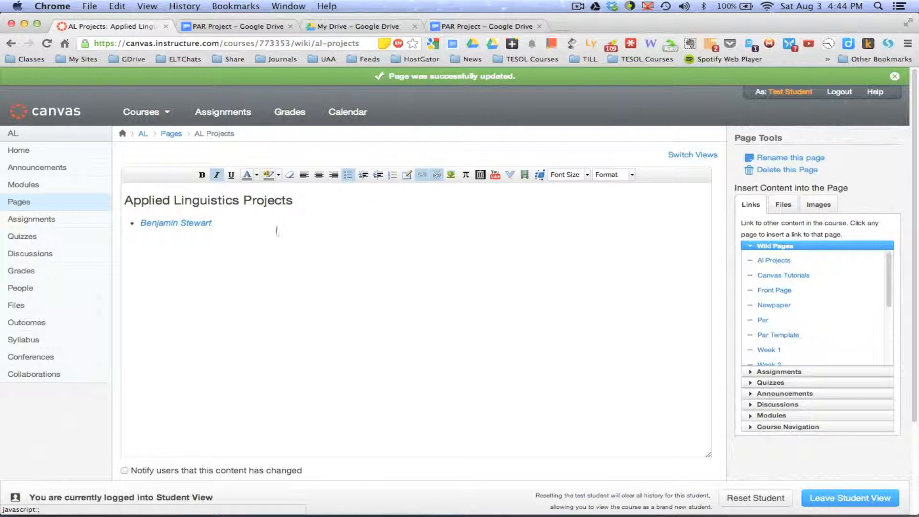